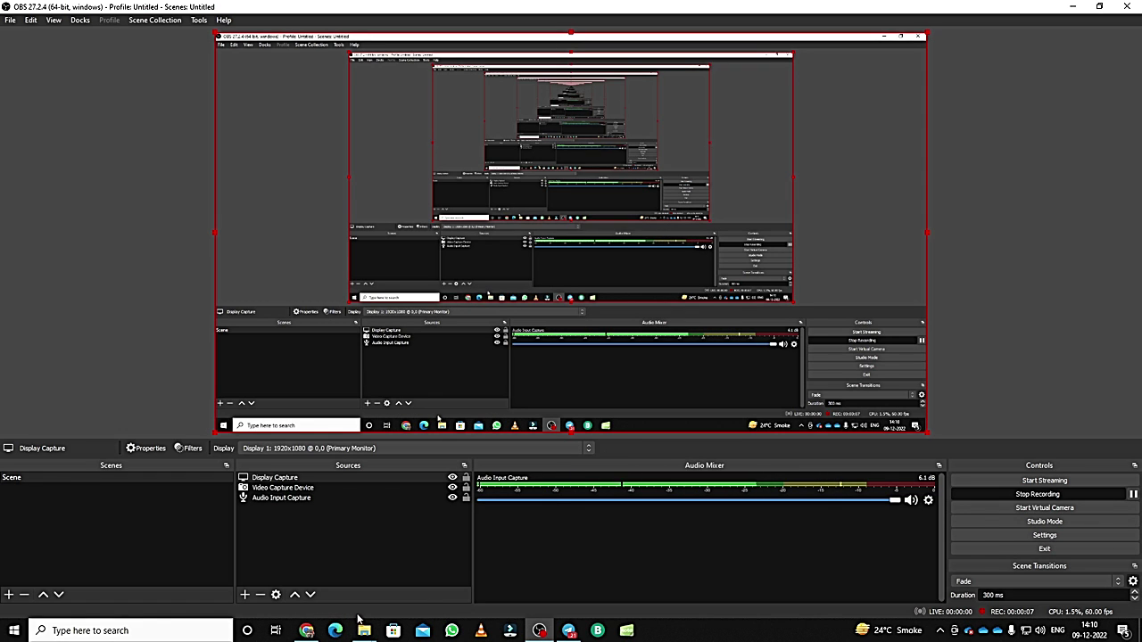
- Switch from OBS Studio to the Chrome browser showing the course content page
click(306, 631)
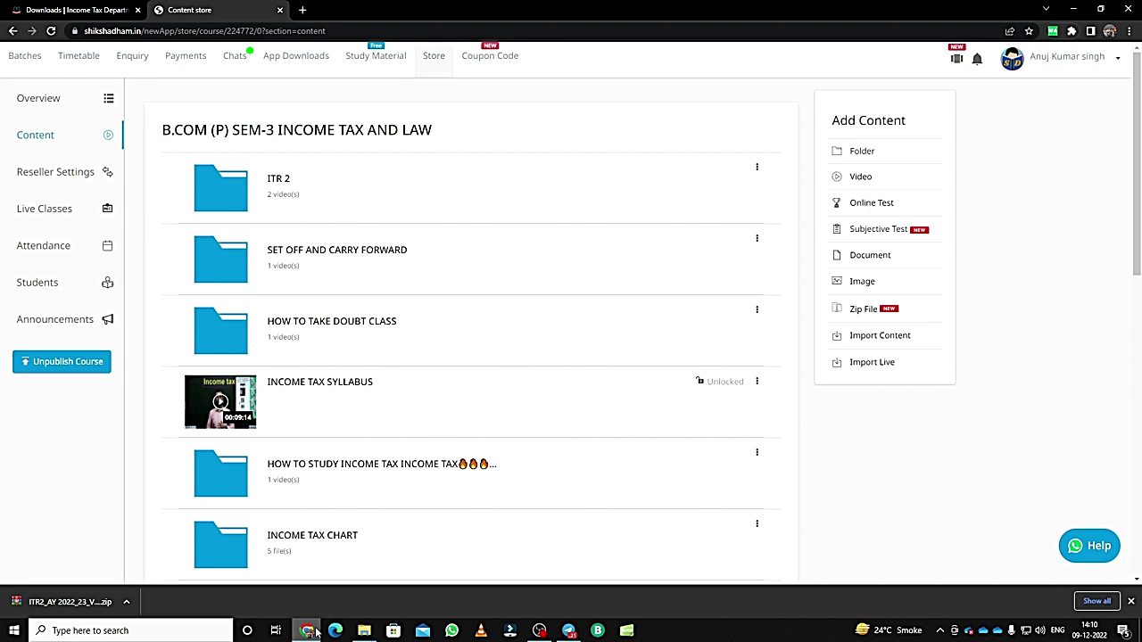
- Search Google for 'ITR' in a new Chrome tab
click(303, 10)
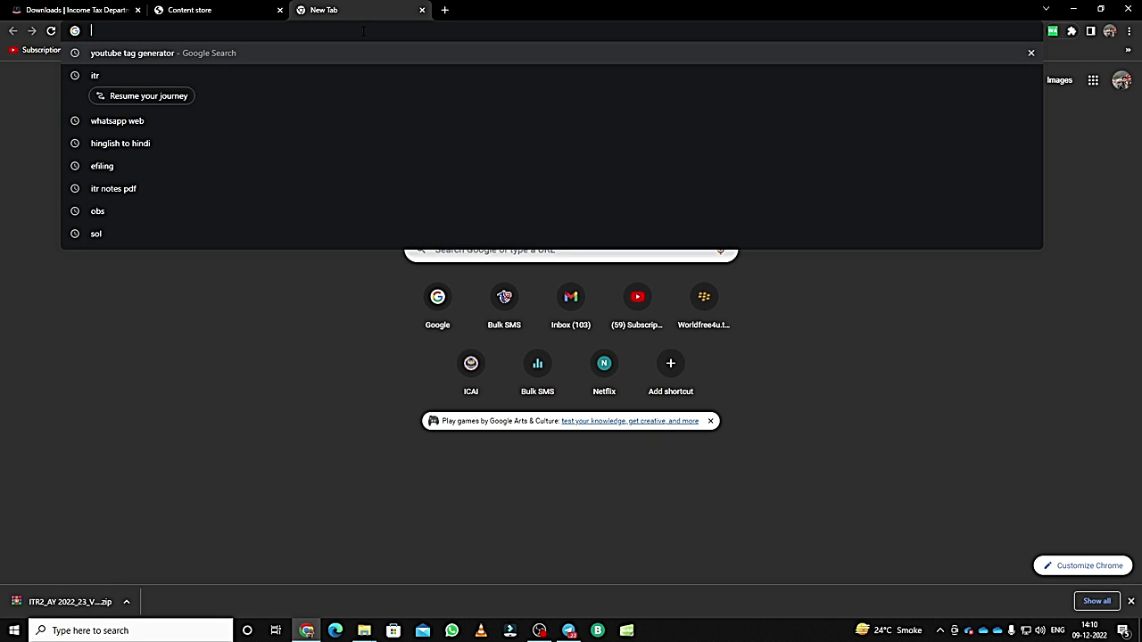
text(ITR)
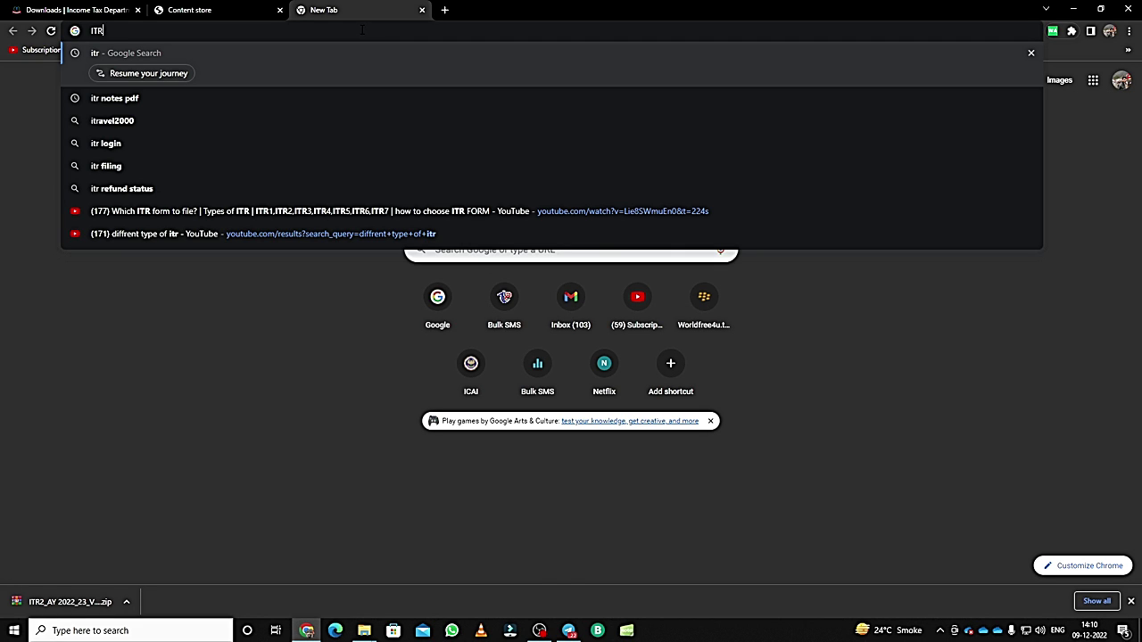
key(Return)
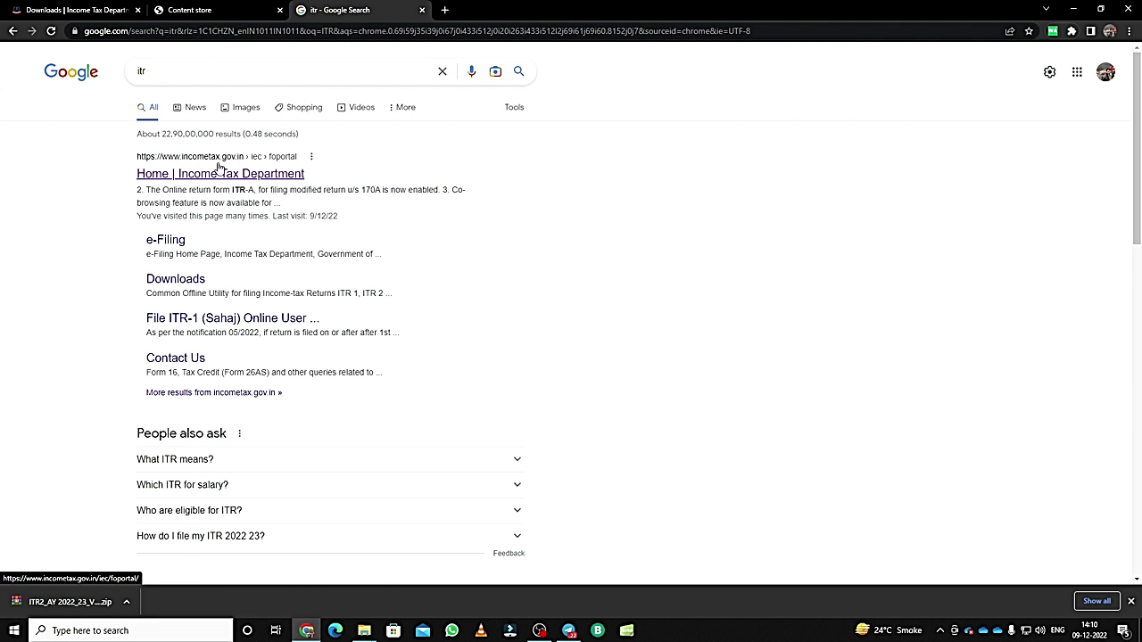
- Open the Income Tax e-Filing portal at 125% zoom and go to its Downloads page
click(238, 170)
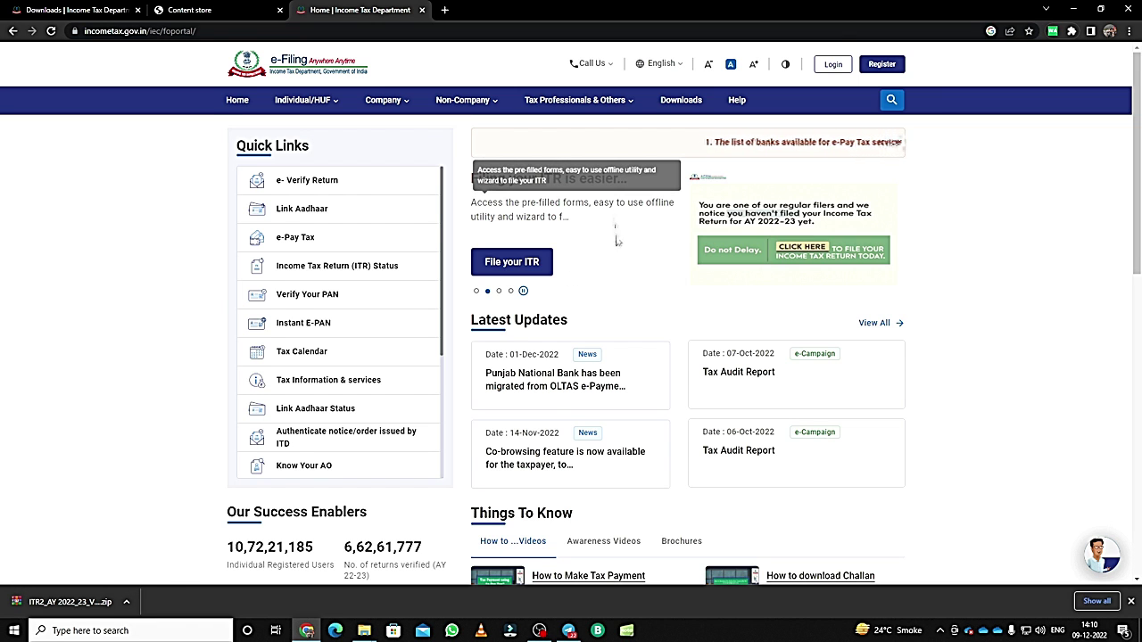
key(ctrl+plus)
key(ctrl+plus)
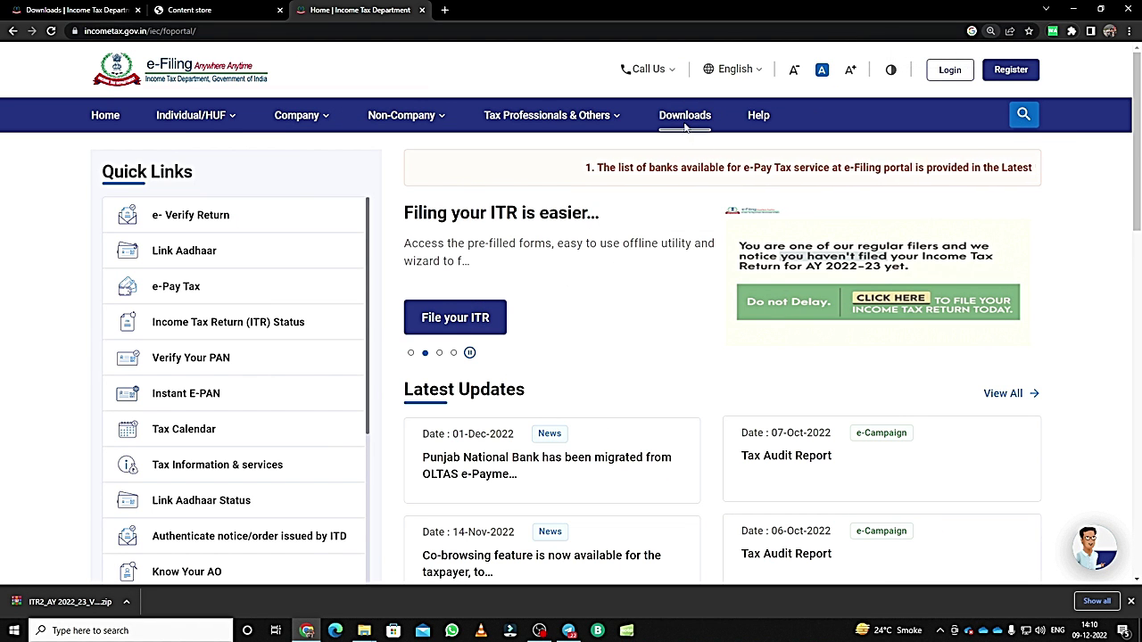
click(684, 118)
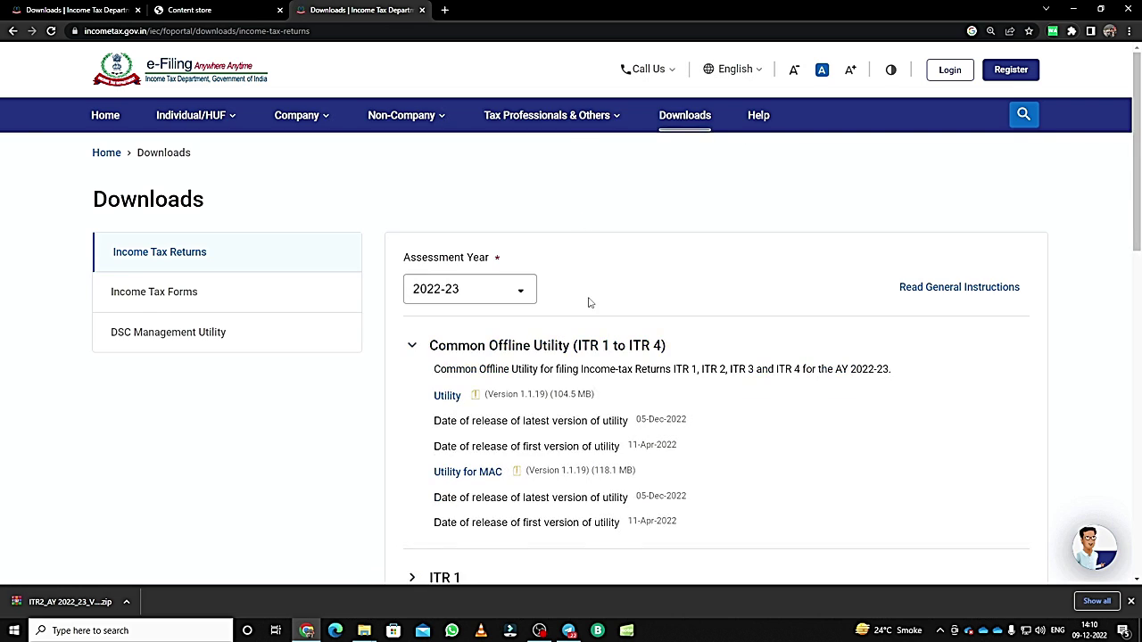
scroll(586, 300, down, 3)
scroll(586, 301, up, 1)
scroll(518, 352, down, 2)
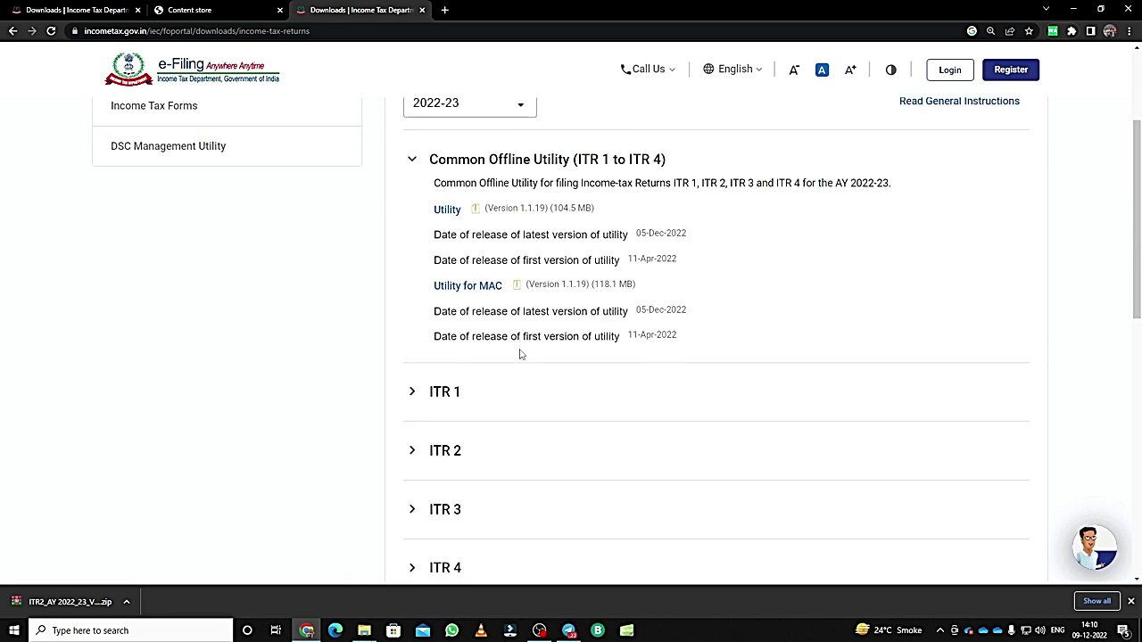
- Download and save the ITR 2 Excel-based utility zip for AY 2022-23
click(409, 282)
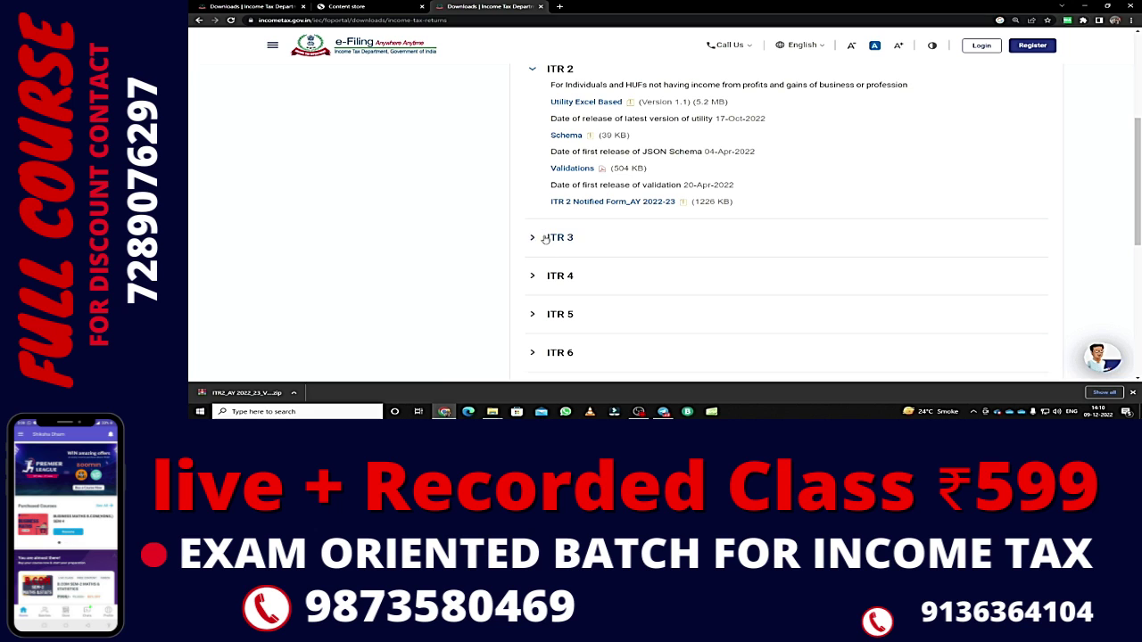
click(600, 106)
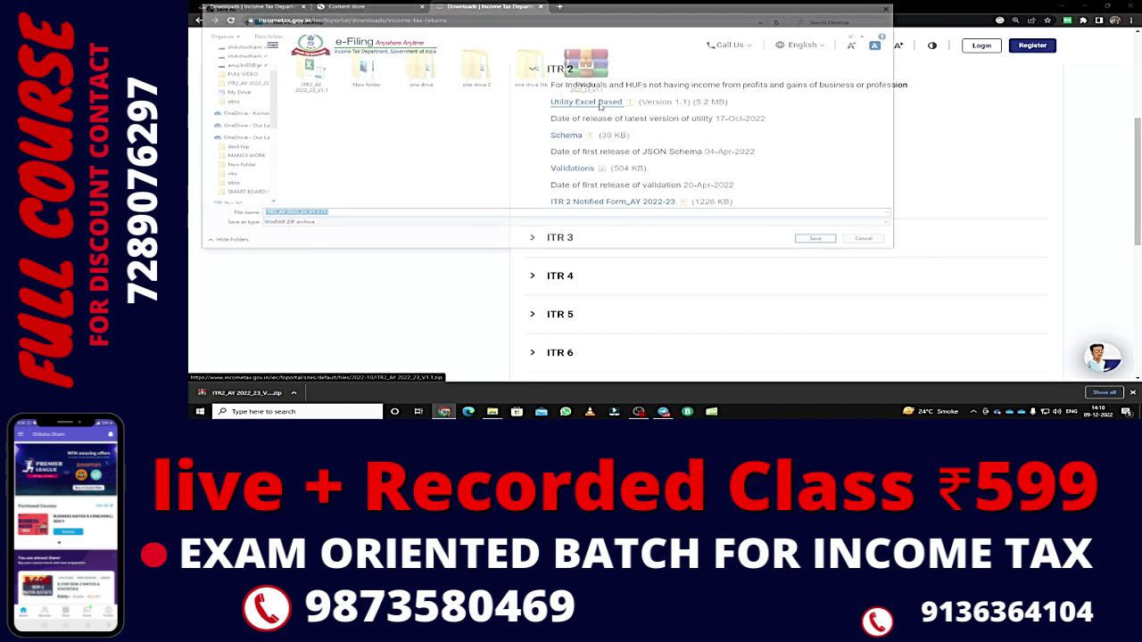
click(824, 242)
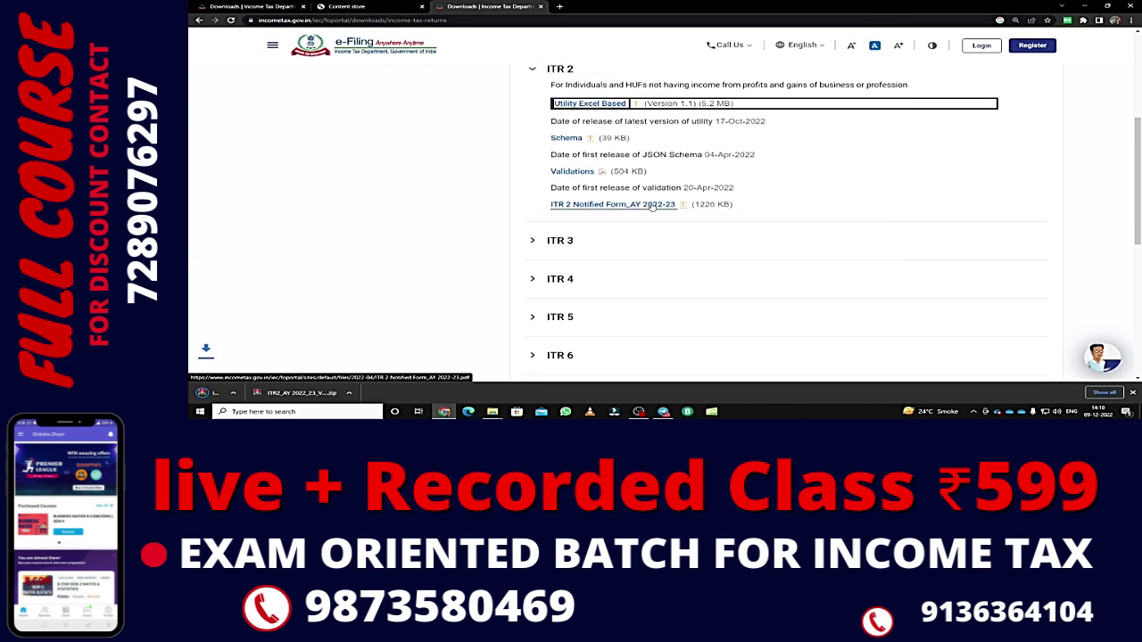
click(294, 395)
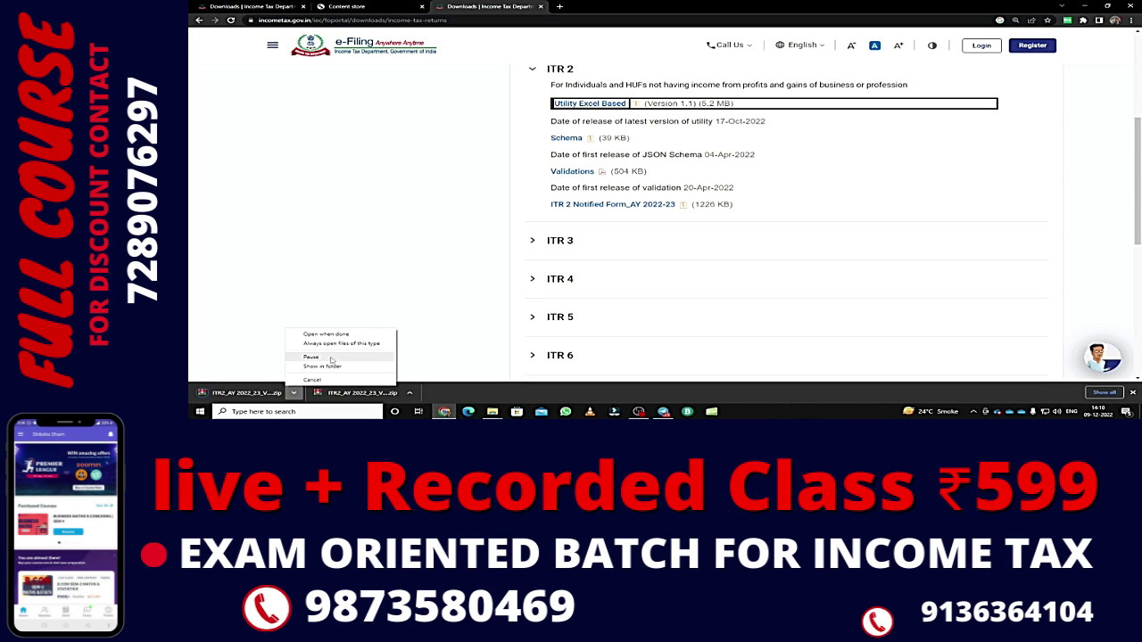
- Extract the ITR2_AY 2022_23_V1.1 (1) zip to the Desktop with WinRAR's default path
click(323, 367)
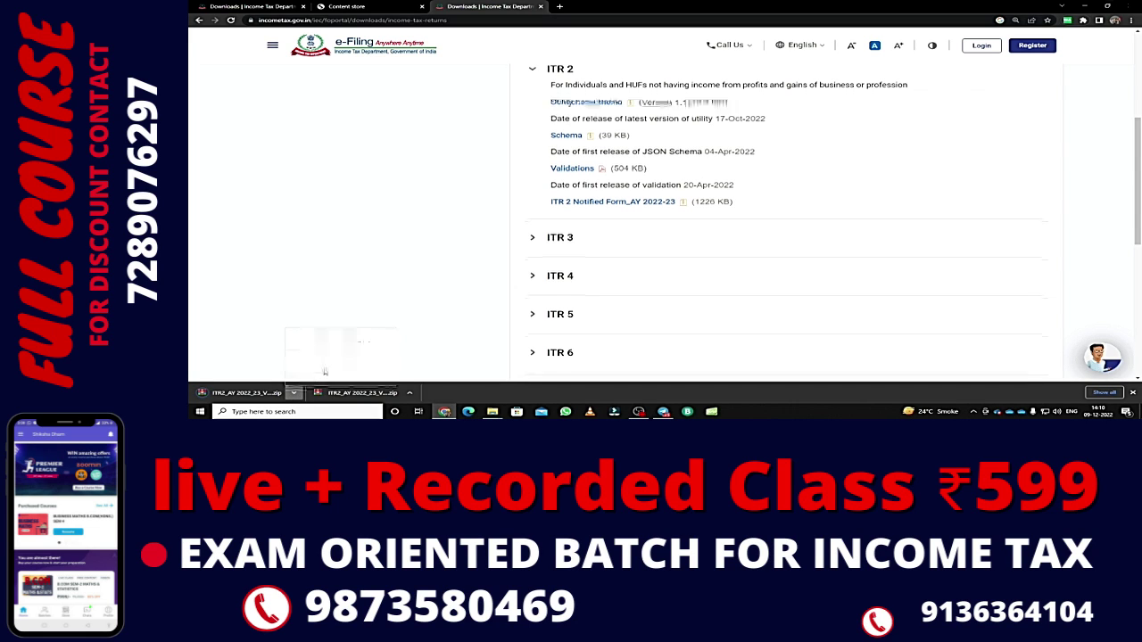
scroll(726, 128, down, 1)
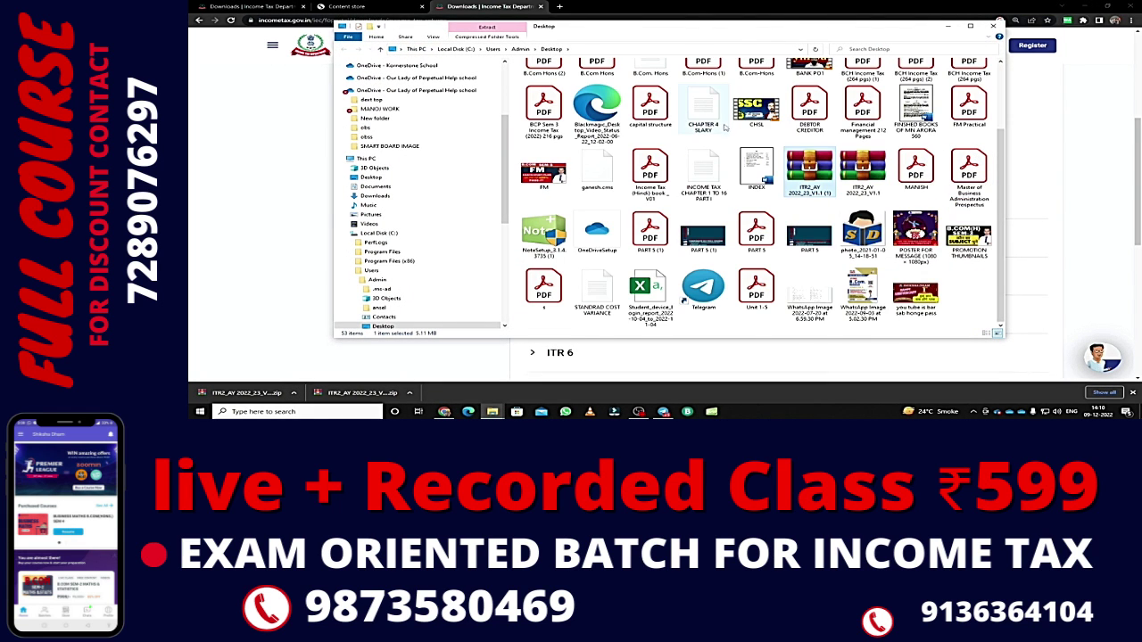
scroll(740, 225, up, 2)
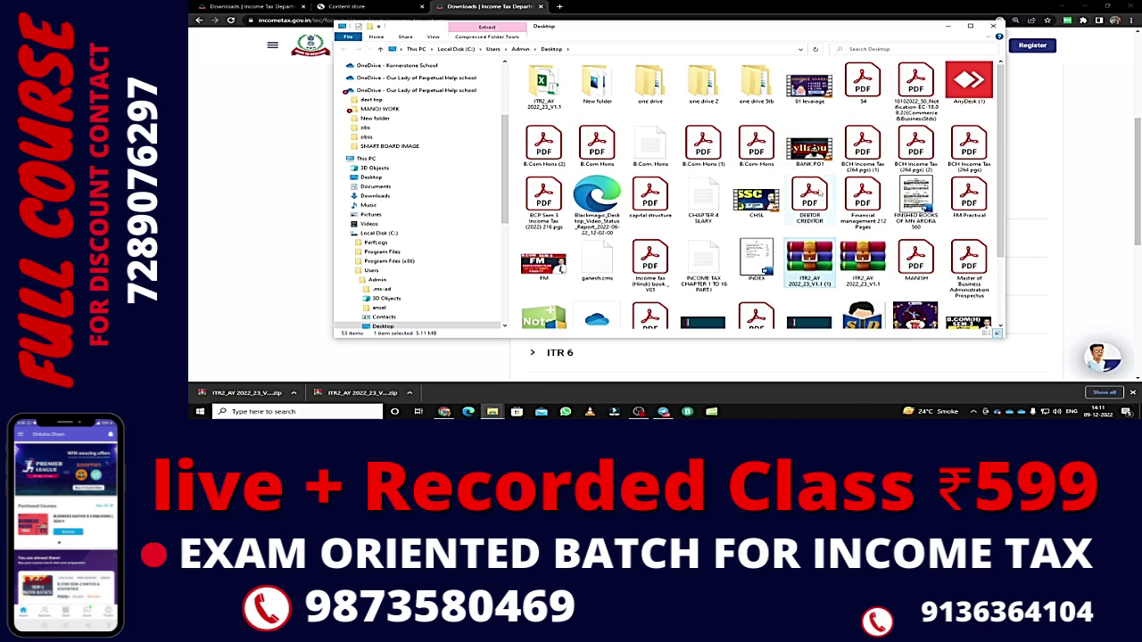
right_click(806, 265)
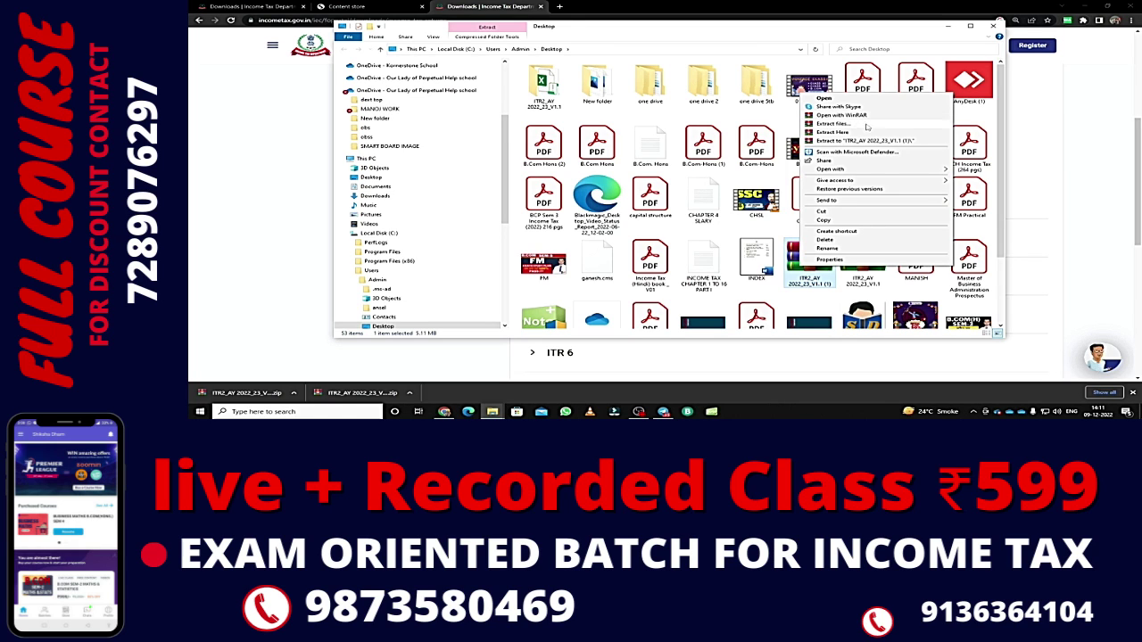
click(863, 124)
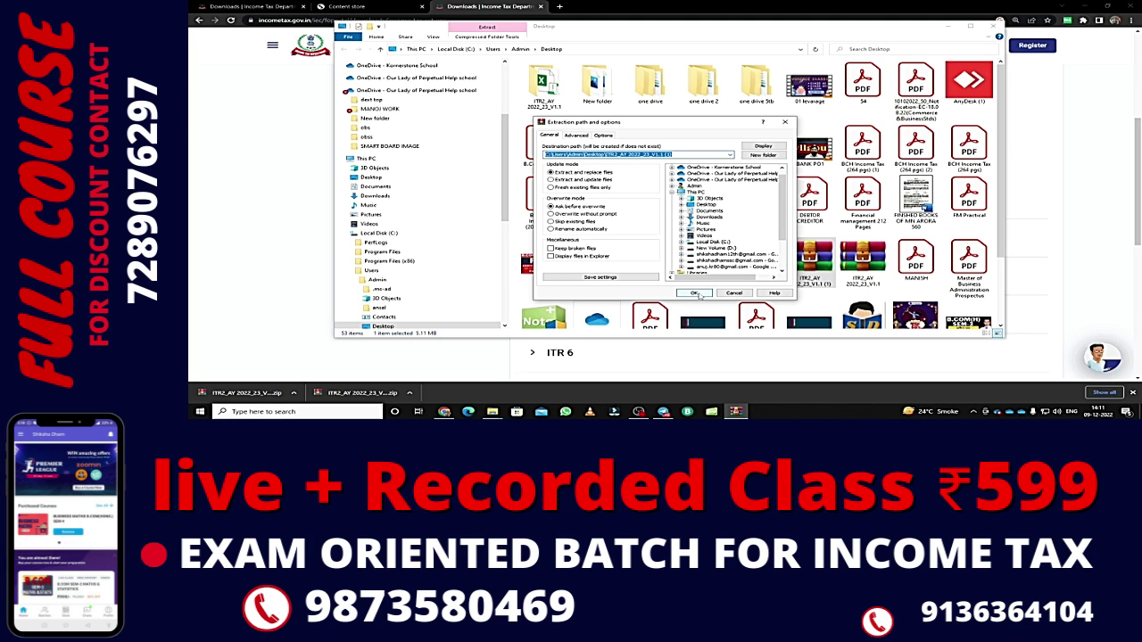
click(701, 295)
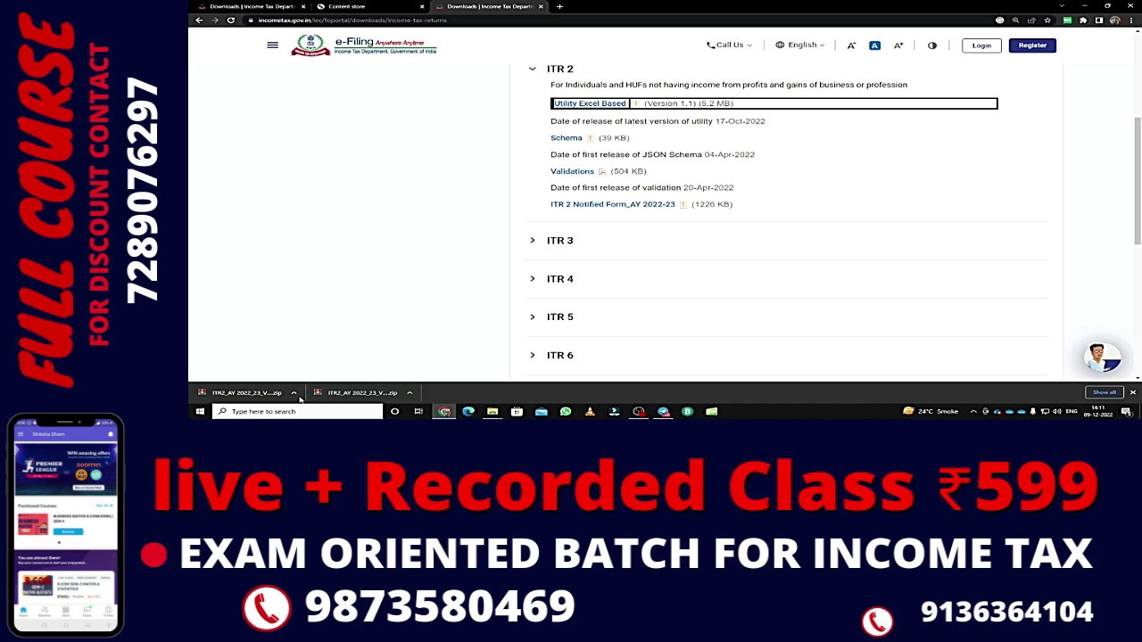
- Bring forward the Desktop folder window holding the extracted ITR2_AY 2022_23_V1.1 files
click(492, 412)
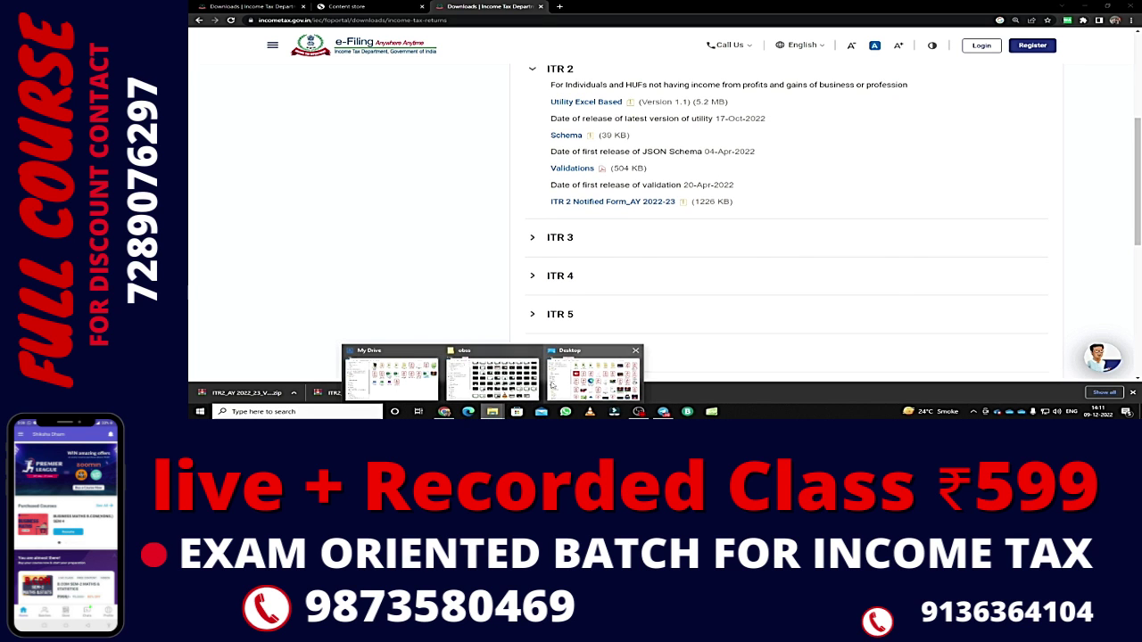
click(423, 381)
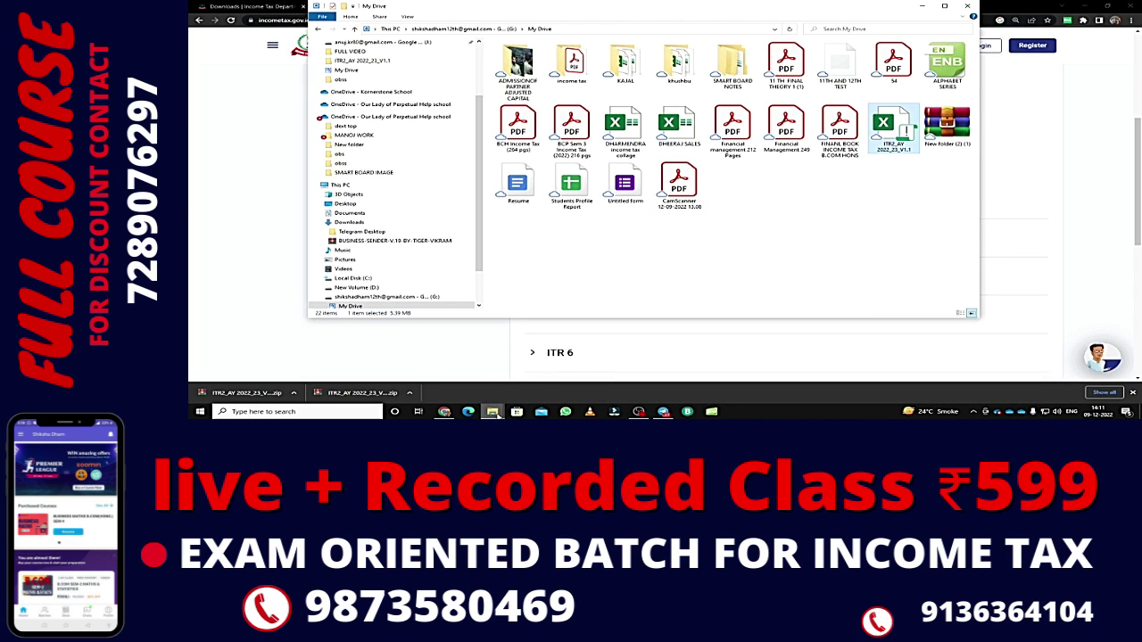
click(492, 411)
click(492, 411)
click(579, 377)
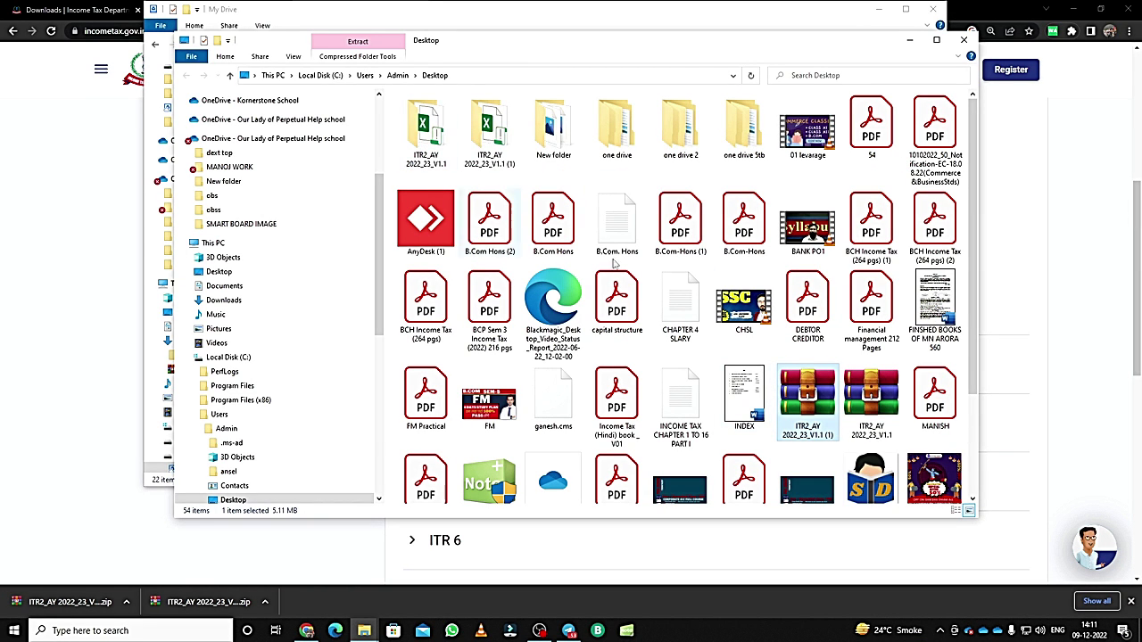
- Open the extracted ITR2_AY 2022_23_V1.1 workbook, dismiss its notice, then close it without saving
double_click(430, 150)
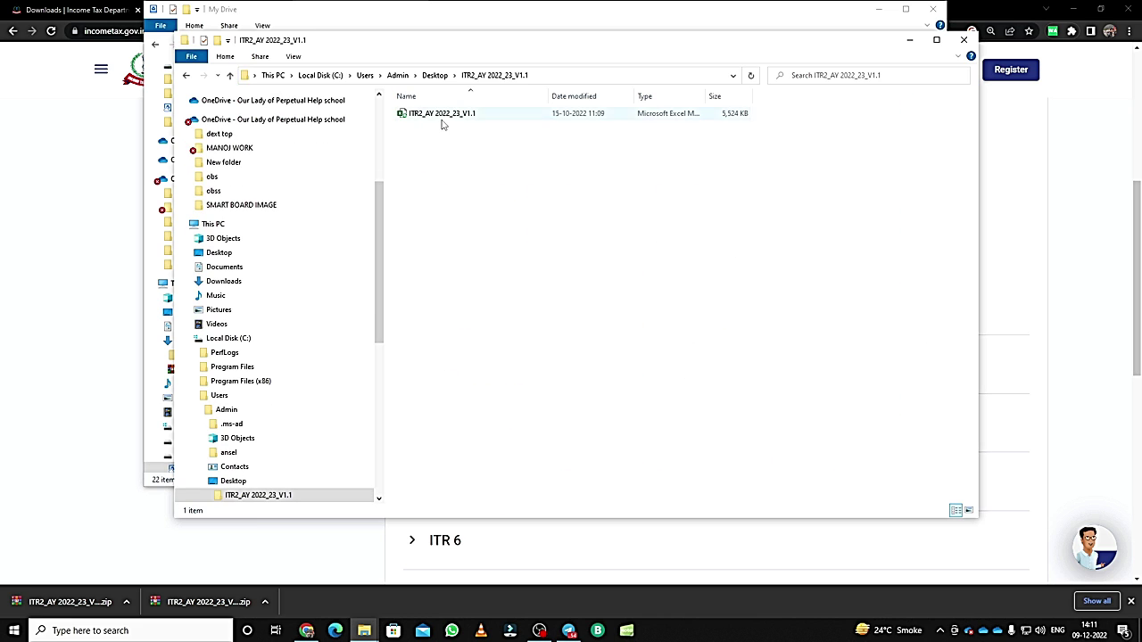
double_click(443, 119)
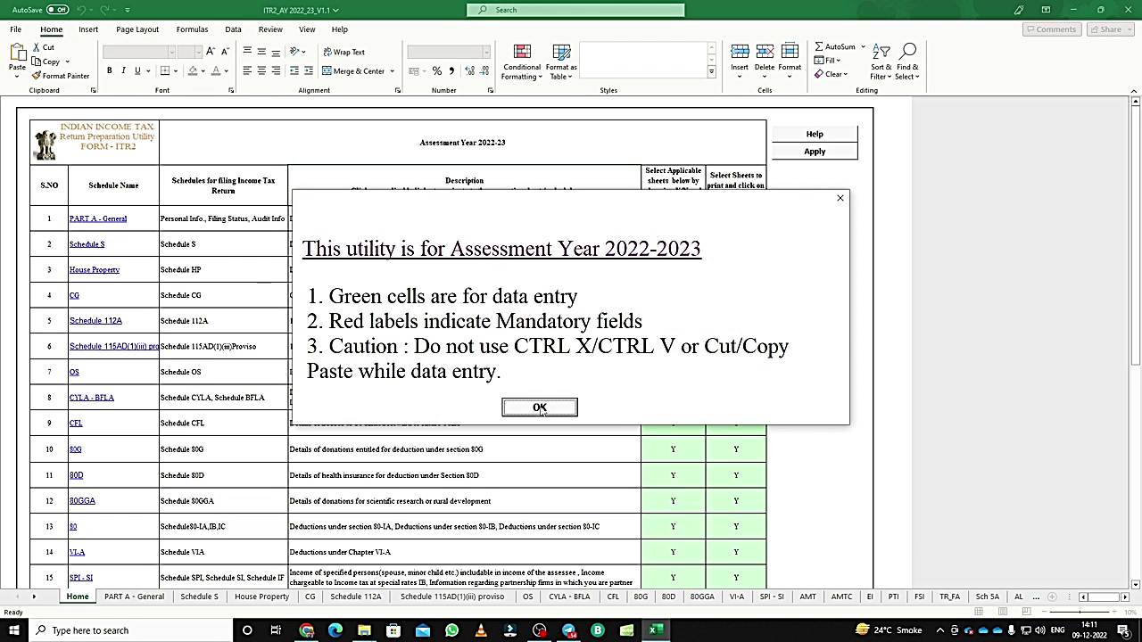
click(540, 410)
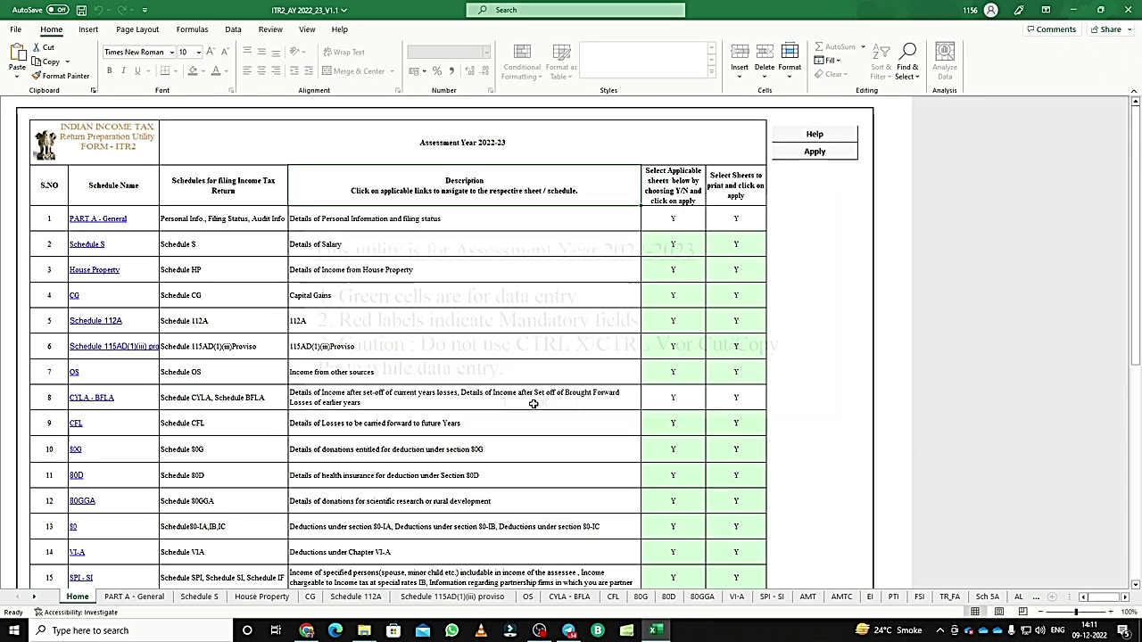
click(1126, 10)
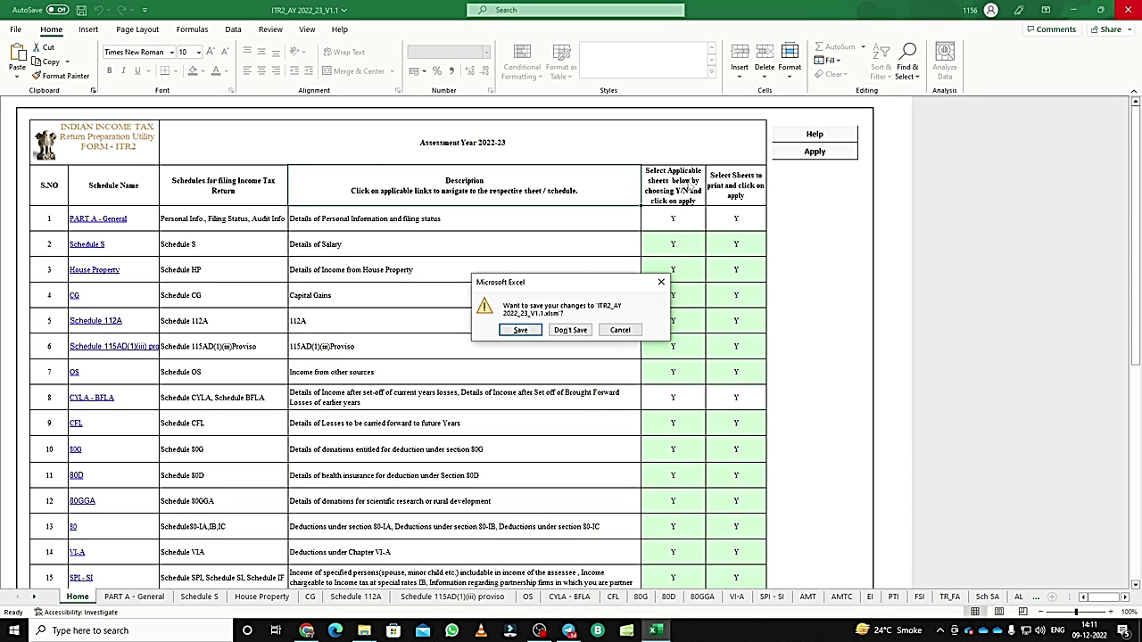
click(569, 332)
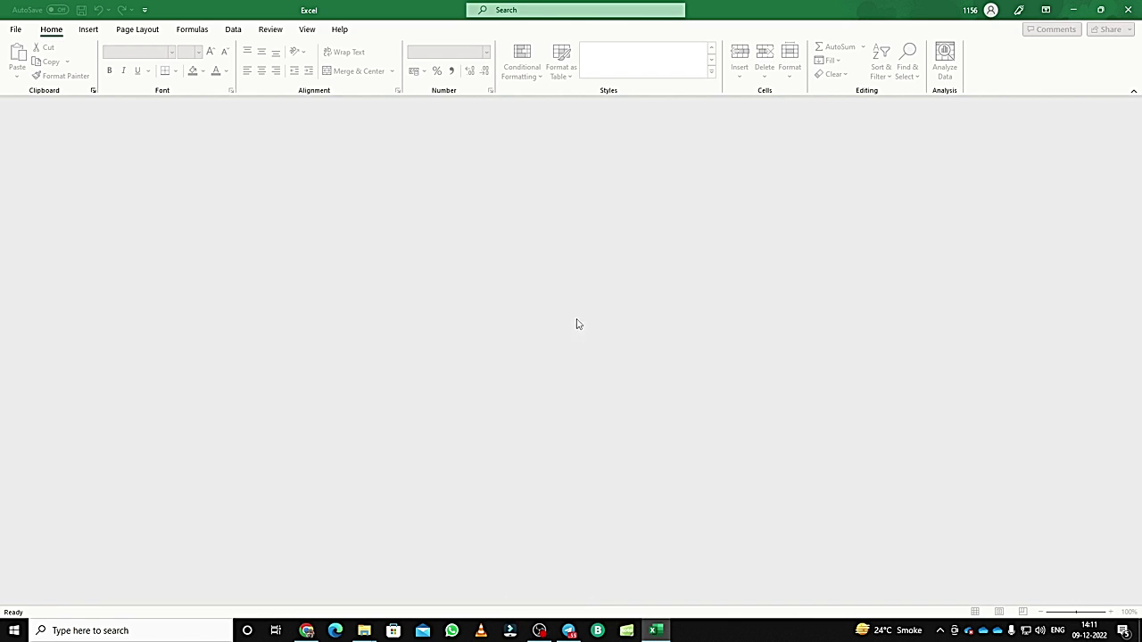
- Open the ITR2_AY workbook from My Drive, see its macros blocked, and close Excel
mouse_move(365, 631)
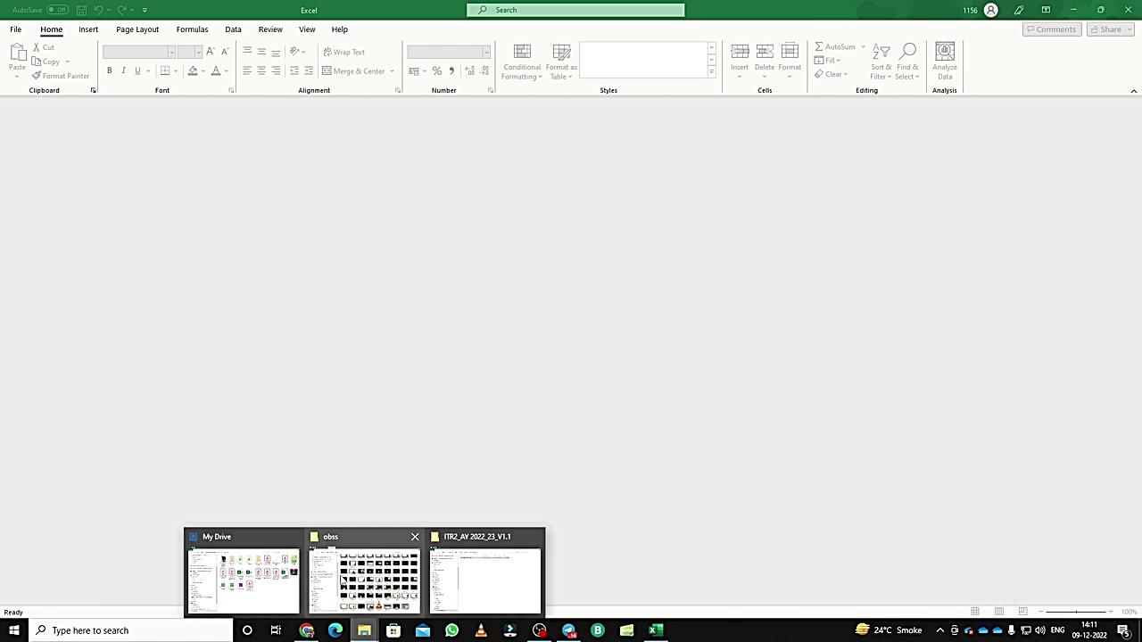
click(259, 582)
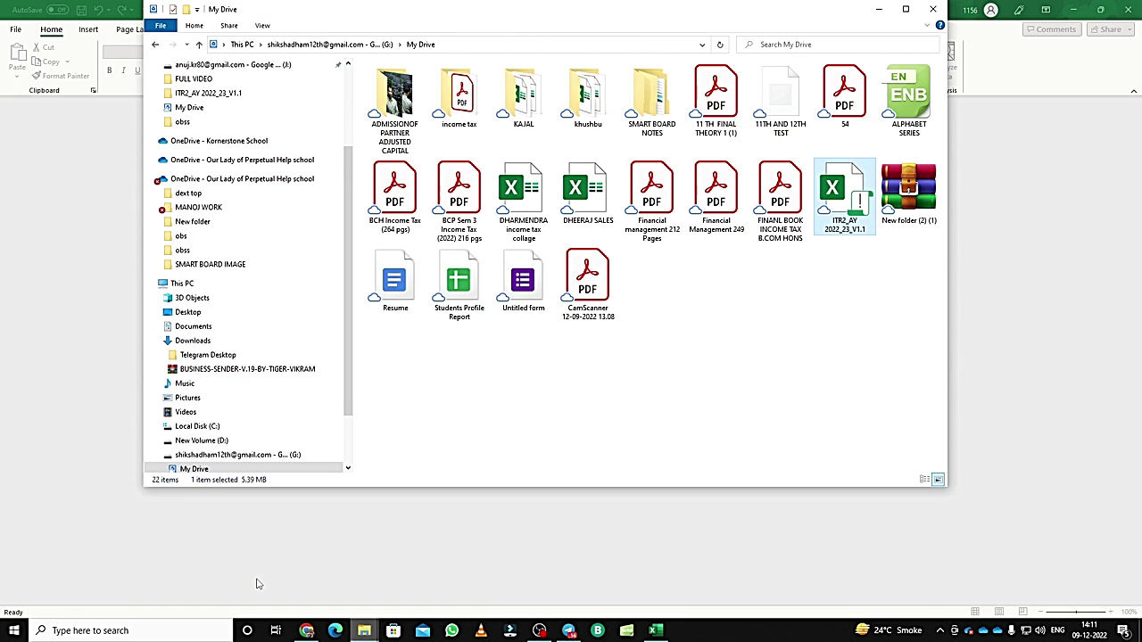
double_click(834, 227)
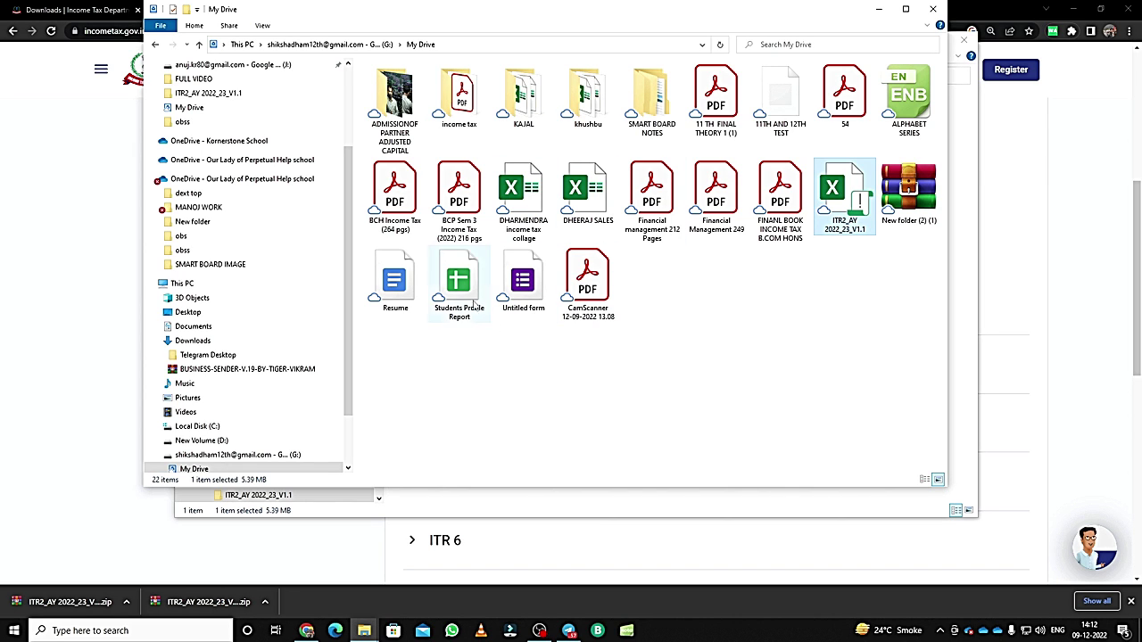
double_click(836, 221)
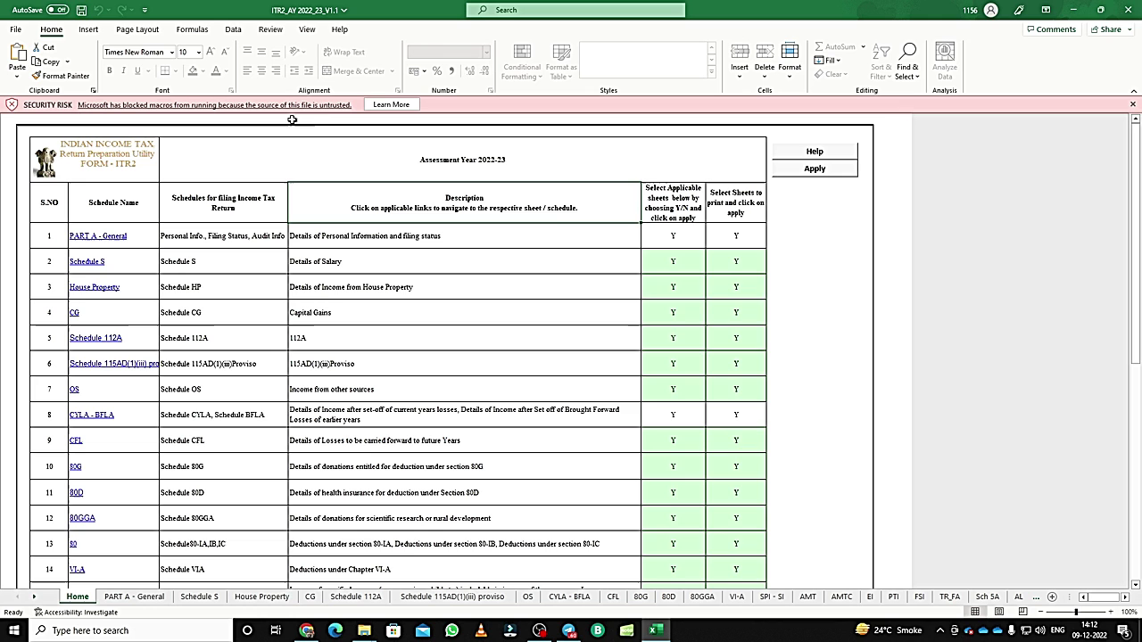
click(1127, 9)
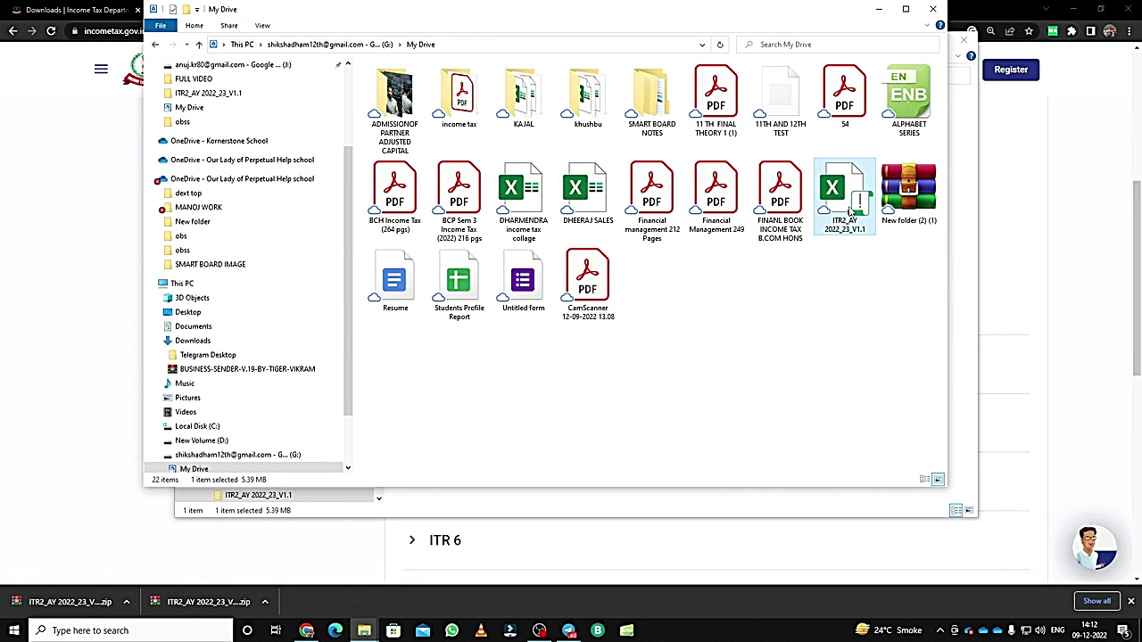
- Tick Unblock in the ITR2_AY file's Properties, apply it, and reopen the workbook
right_click(850, 207)
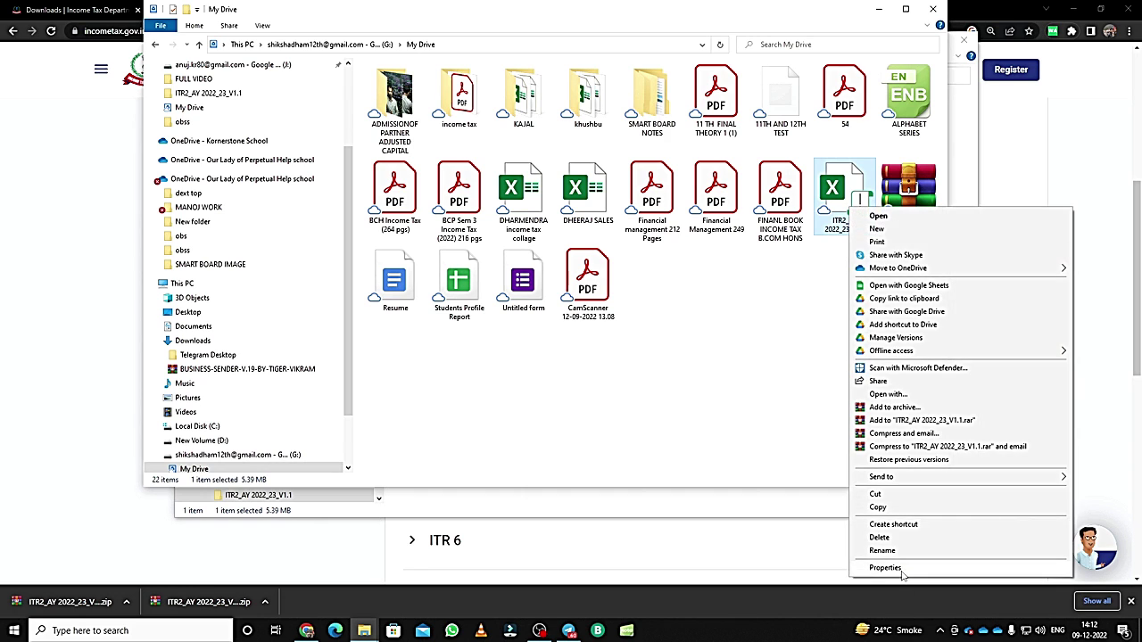
click(884, 567)
click(1015, 452)
click(1037, 498)
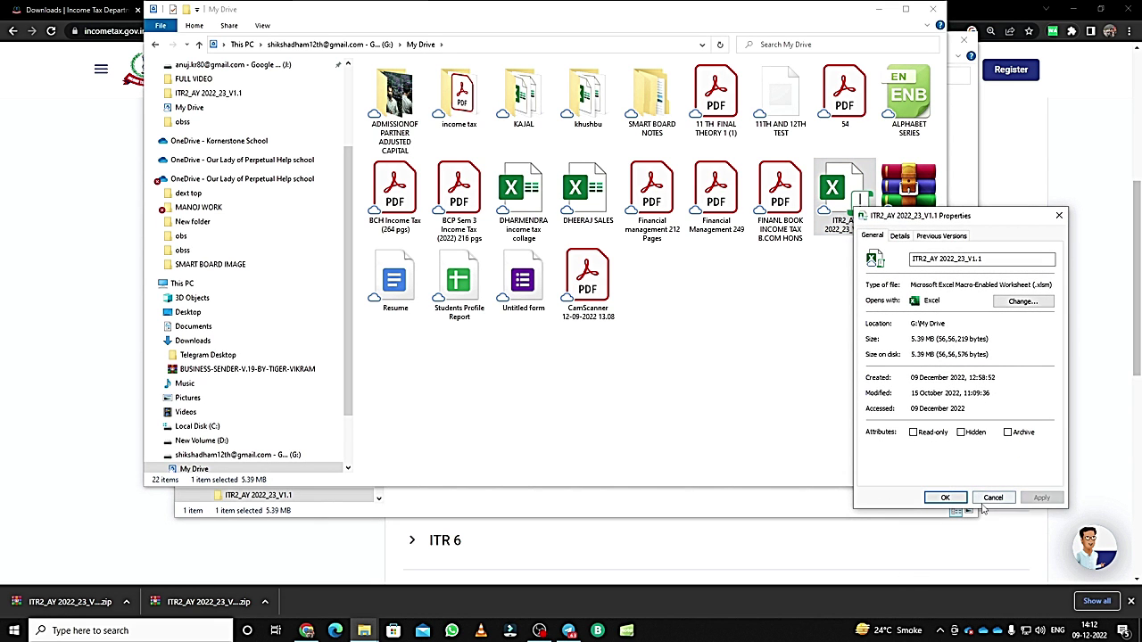
click(986, 501)
double_click(848, 212)
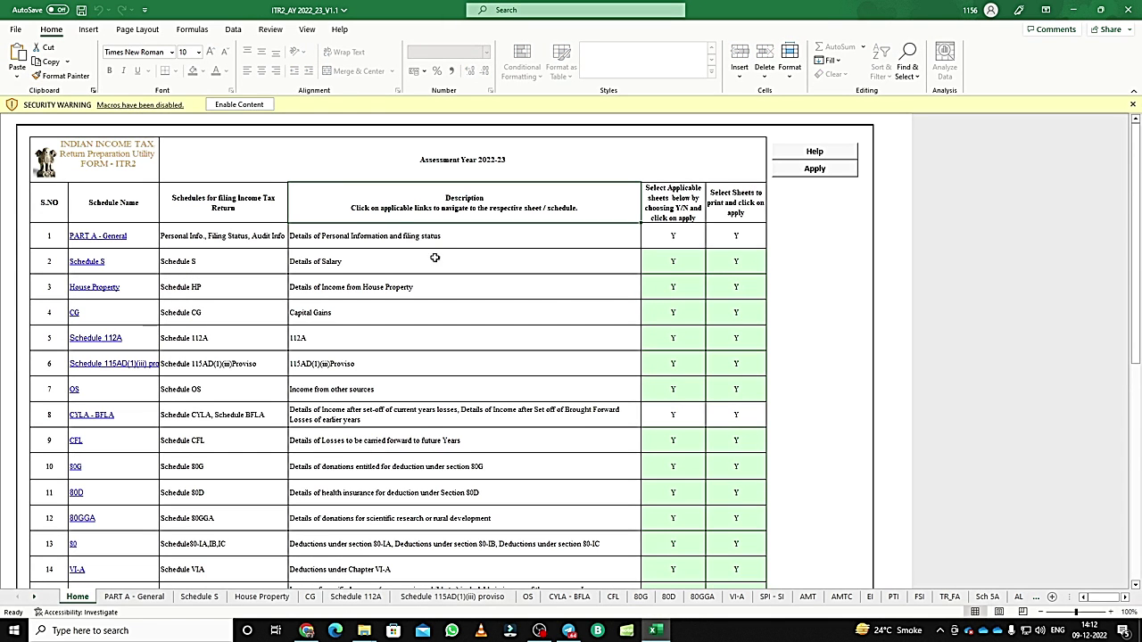
- Enable the ITR2_AY macros, dismiss the Assessment Year 2022-2023 notice, and review the schedule list
click(254, 105)
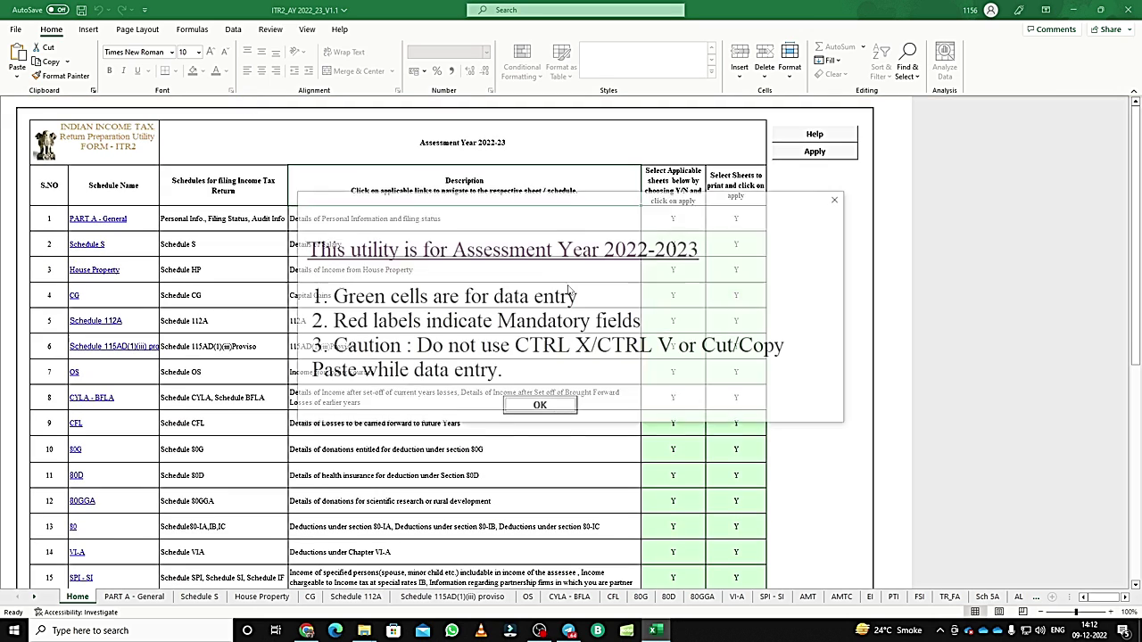
click(530, 406)
scroll(421, 359, down, 5)
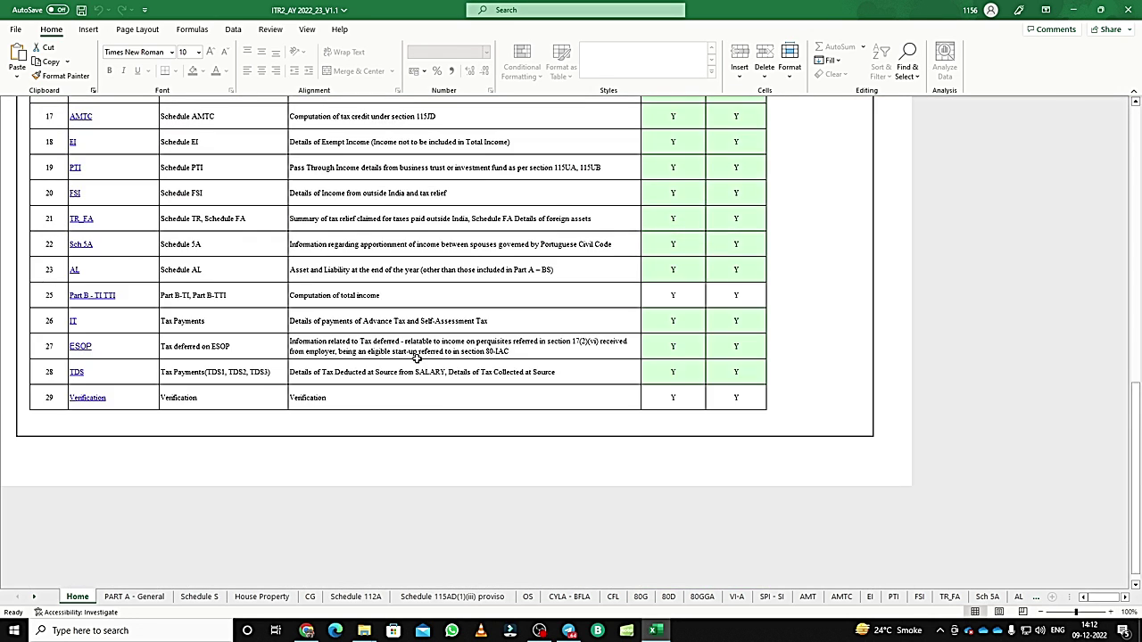
scroll(416, 358, up, 6)
scroll(417, 357, up, 3)
scroll(420, 360, down, 4)
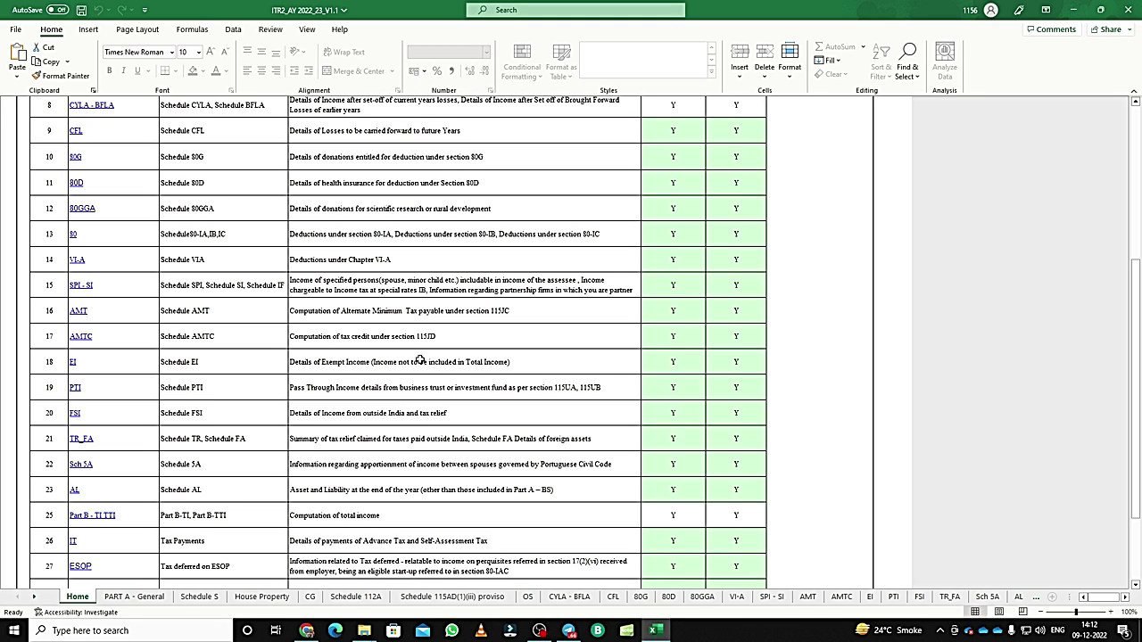
scroll(130, 346, up, 4)
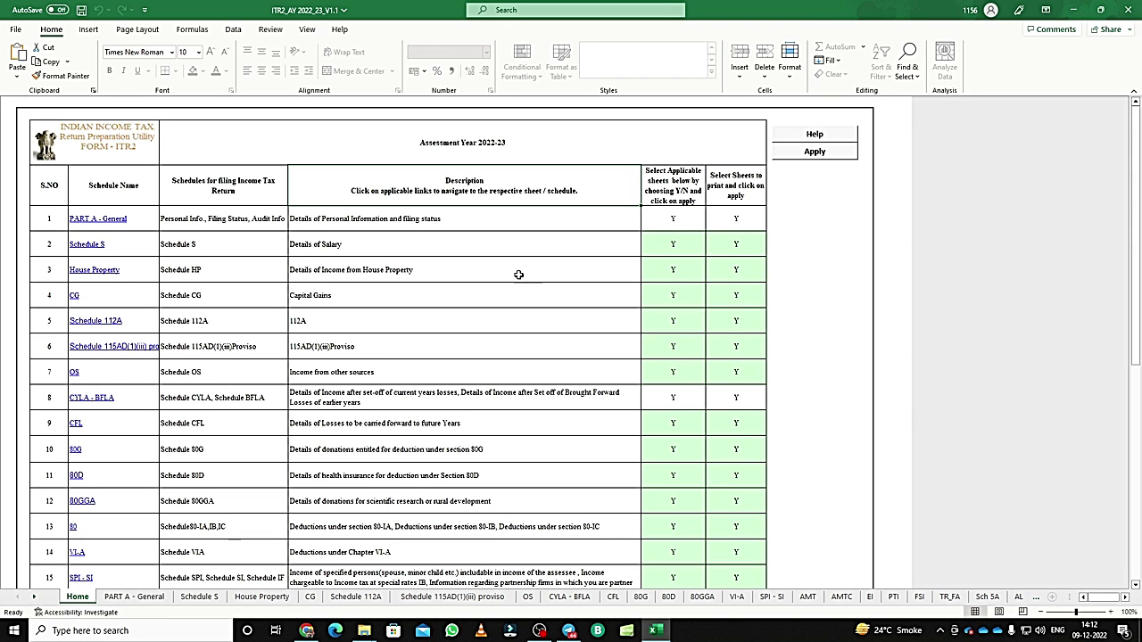
click(539, 631)
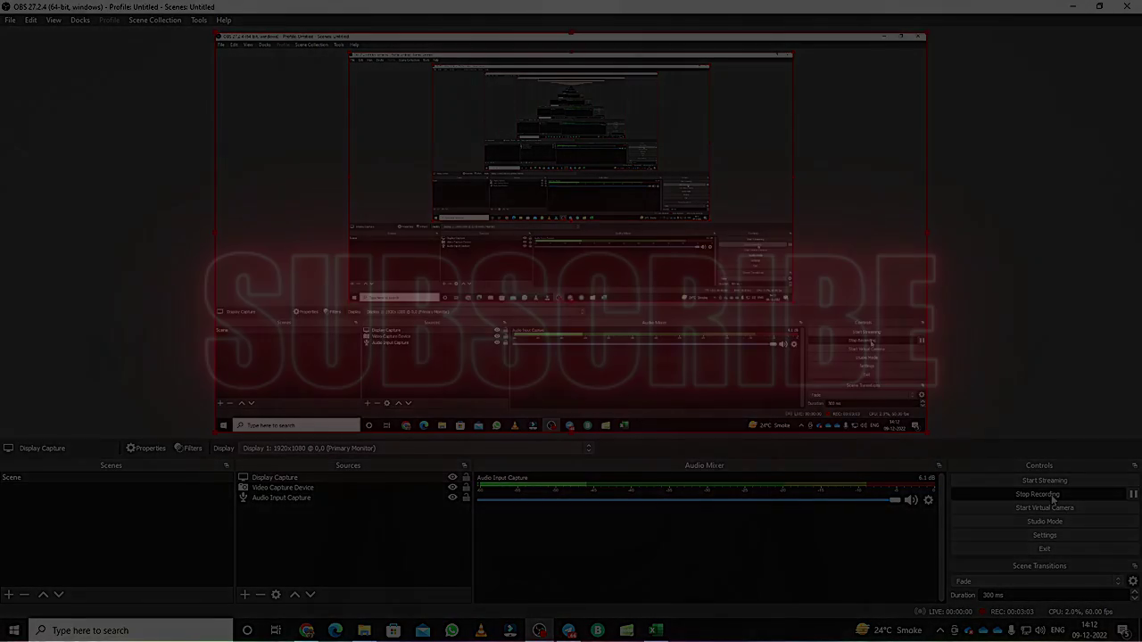